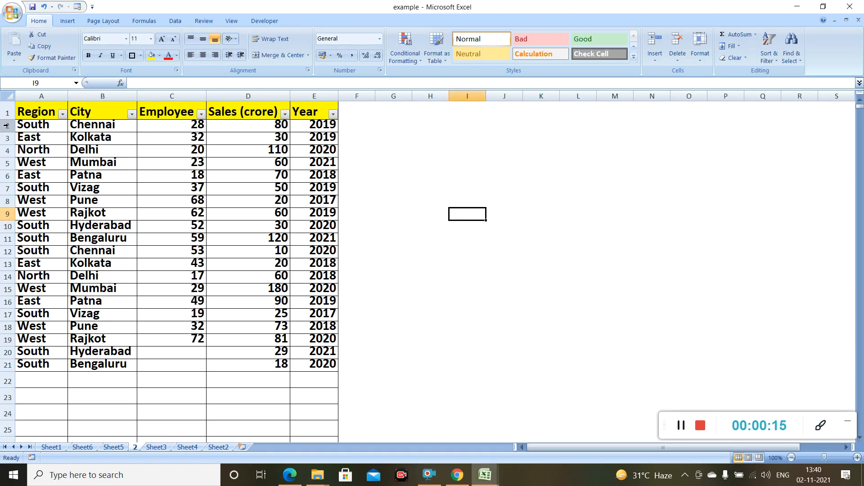
- Select all of row 2, the South/Chennai row of the sales table
left_click(6, 126)
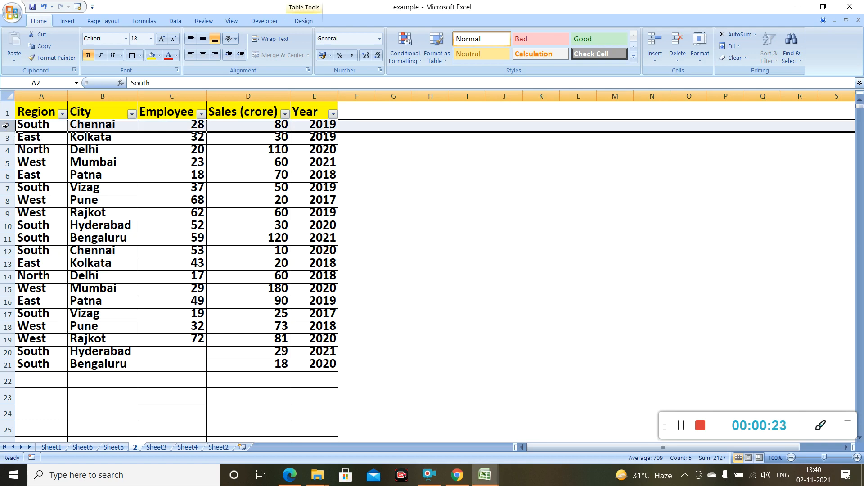
- Change row 2's height from 17 to 25 through the Row Height dialog
right_click(7, 126)
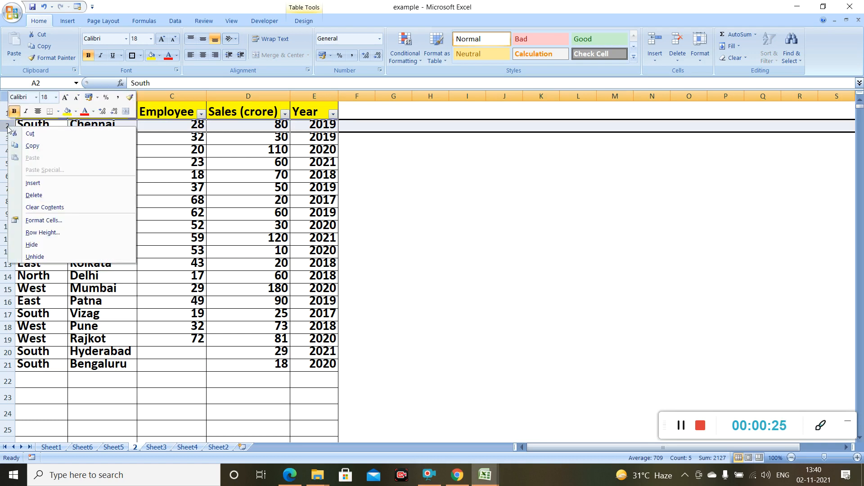
left_click(34, 233)
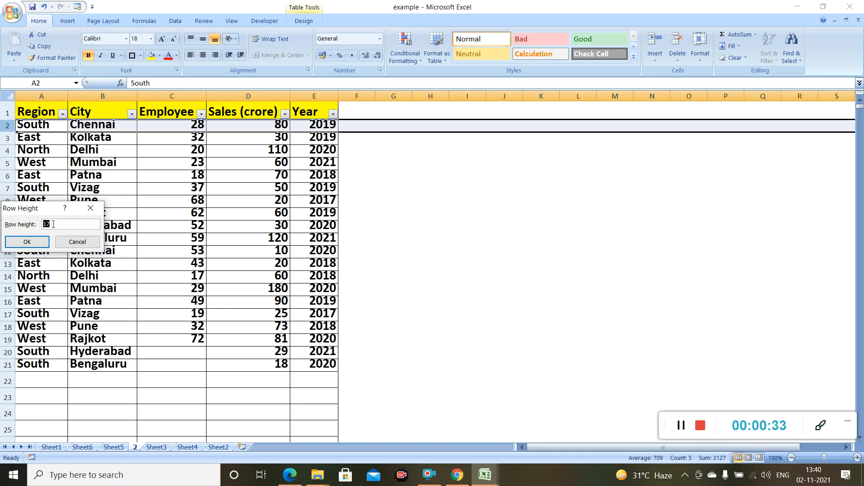
left_click(53, 223)
key("BackSpace")
key("BackSpace")
type("25")
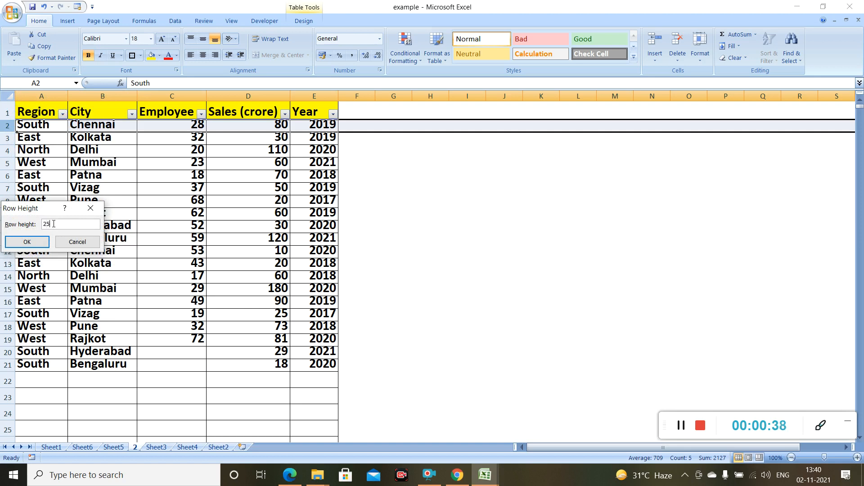
left_click(27, 242)
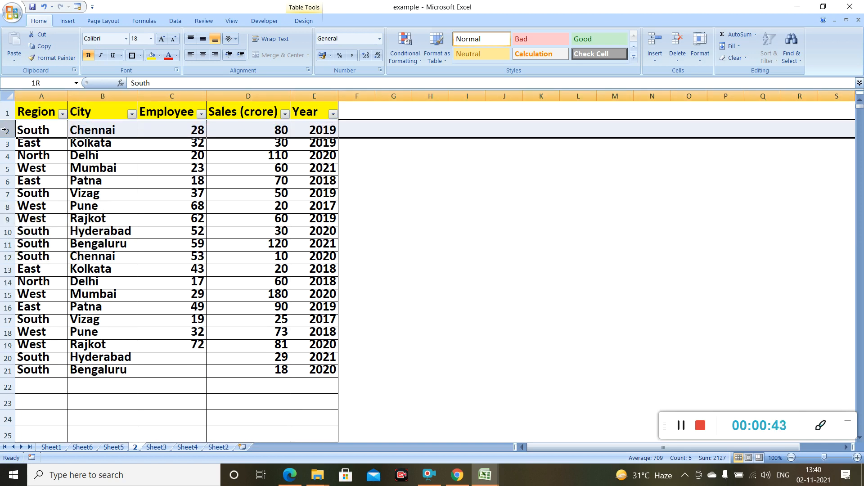
left_click(465, 216)
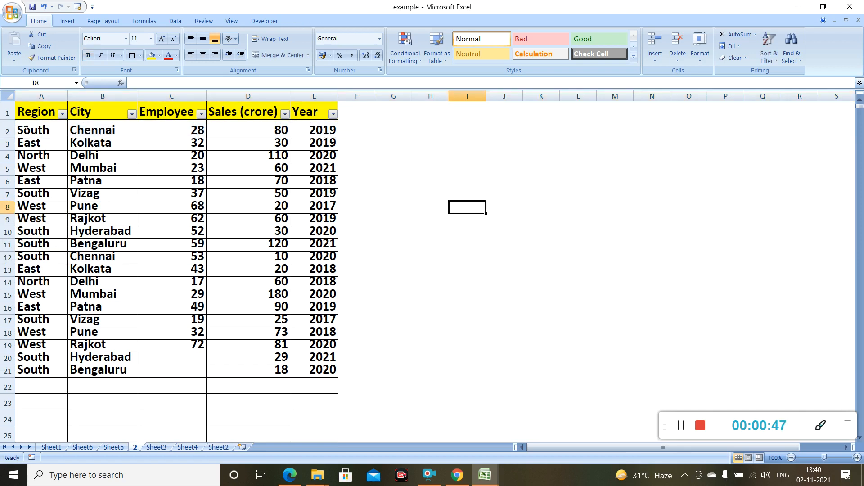
- Select rows 3 to 5 and set their row height to 25
left_click(5, 144)
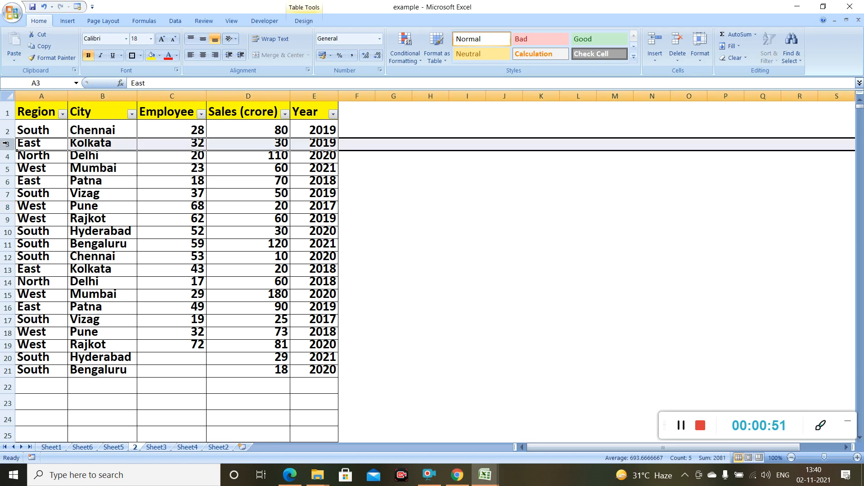
key("shift+Down")
key("shift+Down")
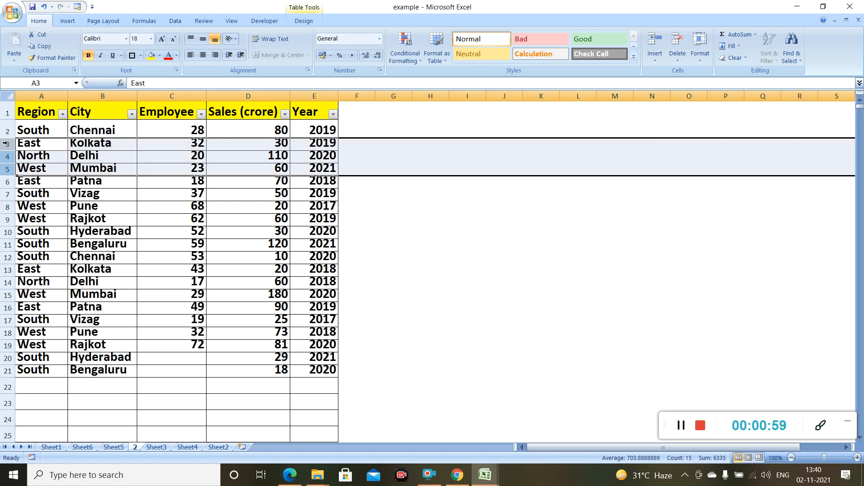
right_click(5, 143)
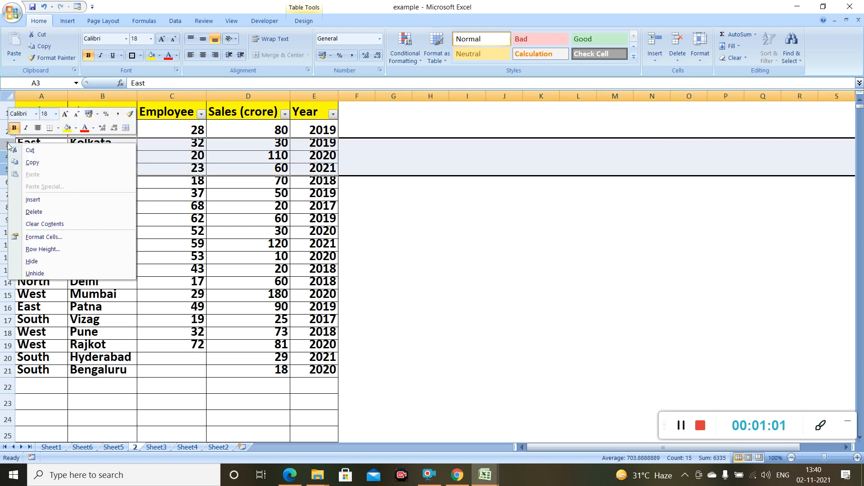
left_click(38, 250)
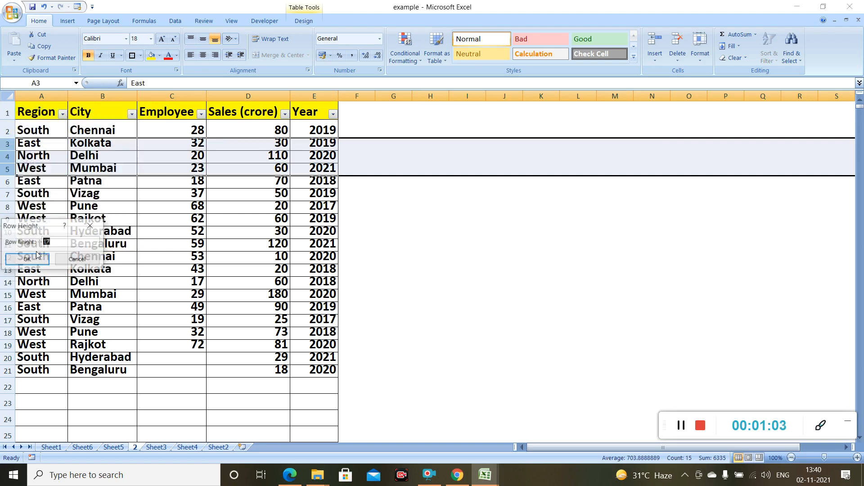
left_click(55, 241)
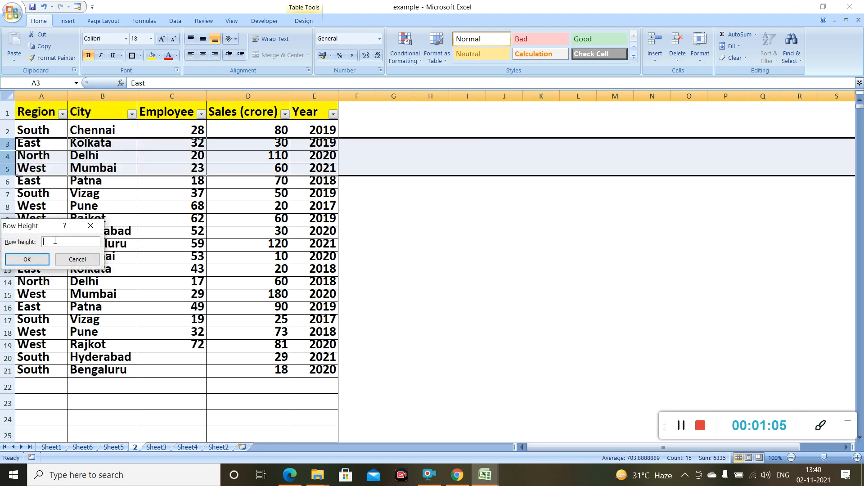
type("25")
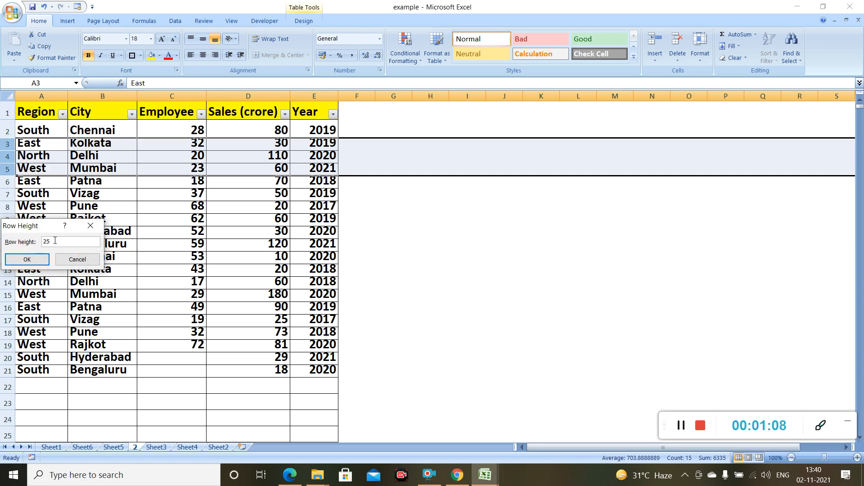
left_click(21, 264)
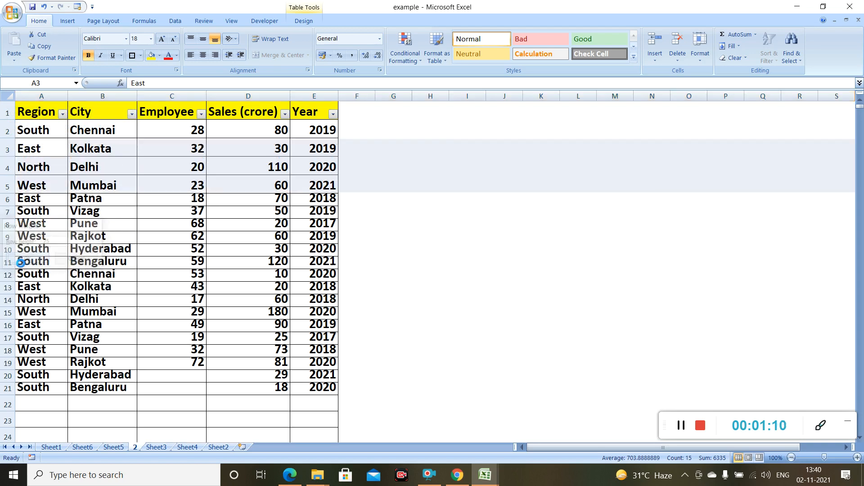
left_click(50, 152)
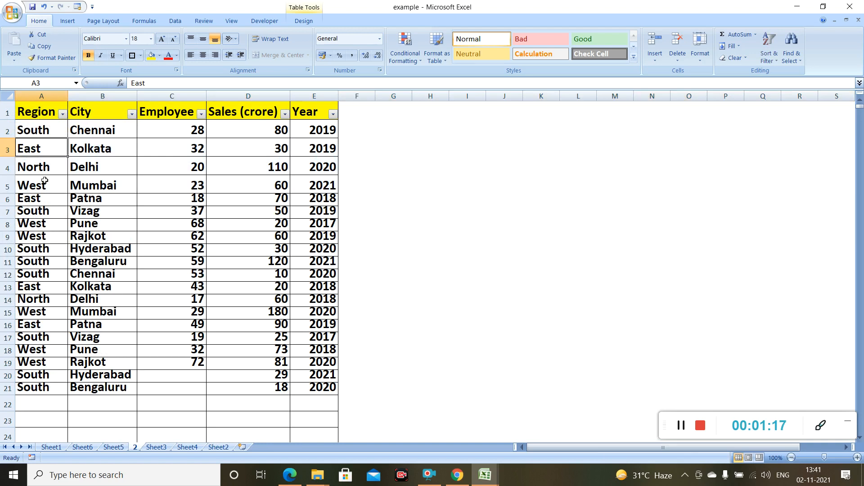
- Set row 6 (East/Patna) to height 25 using Home > Format > Row Height
left_click(8, 200)
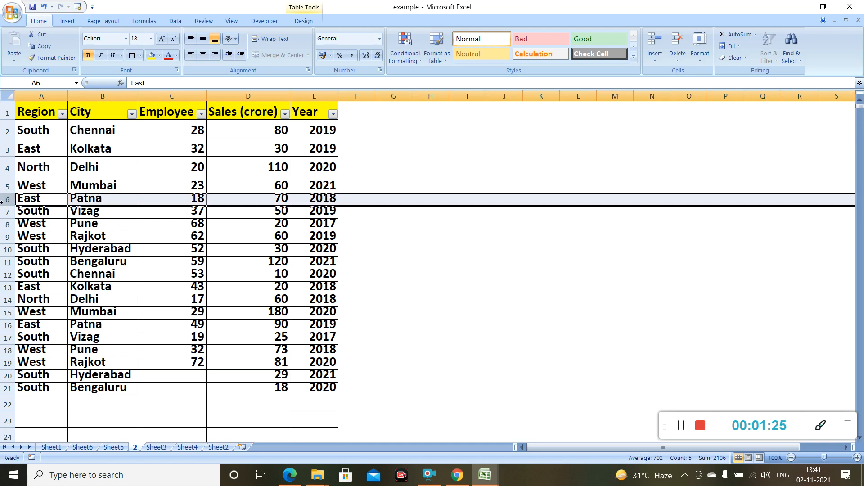
right_click(5, 201)
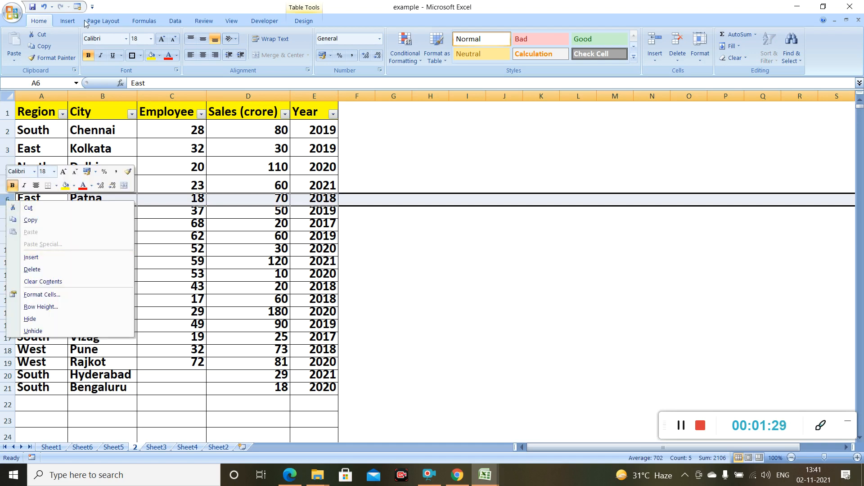
key("Escape")
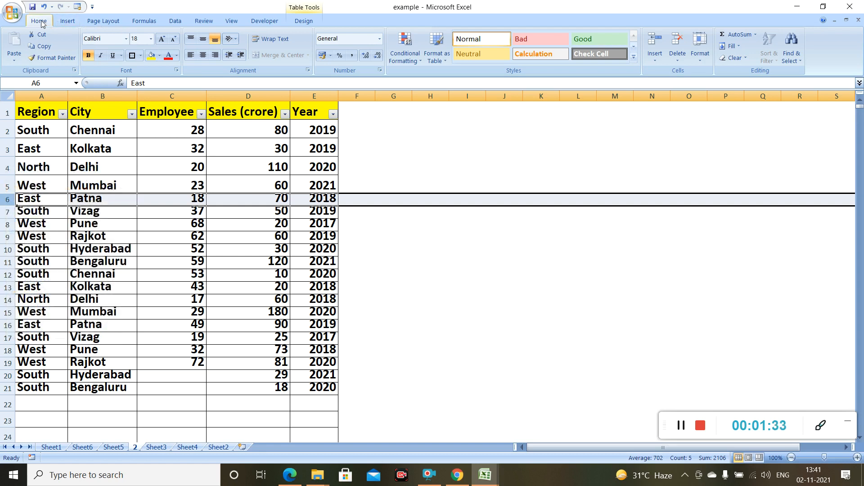
left_click(698, 60)
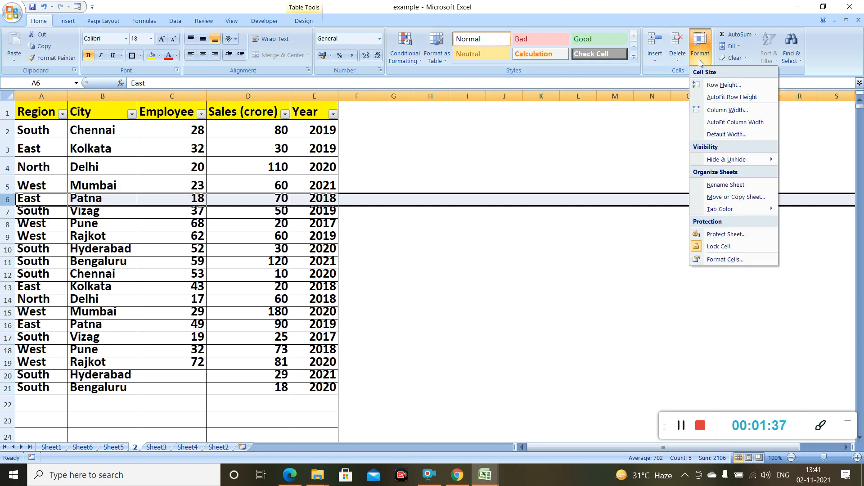
left_click(706, 86)
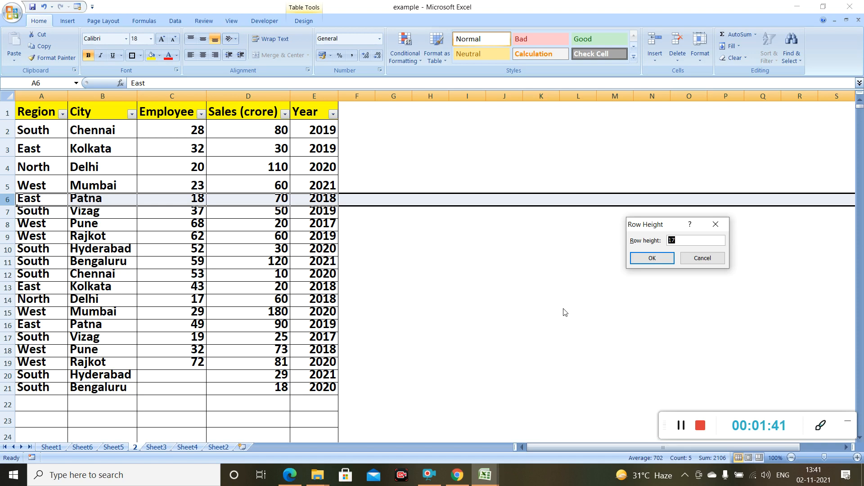
key("BackSpace")
type("25")
left_click(648, 257)
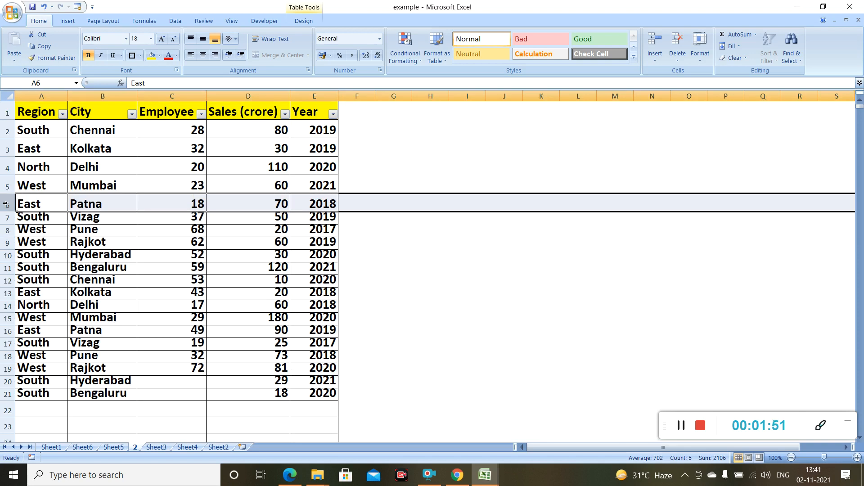
- Select rows 7–9 and give them a height of 25 via Format > Row Height
left_click(6, 218)
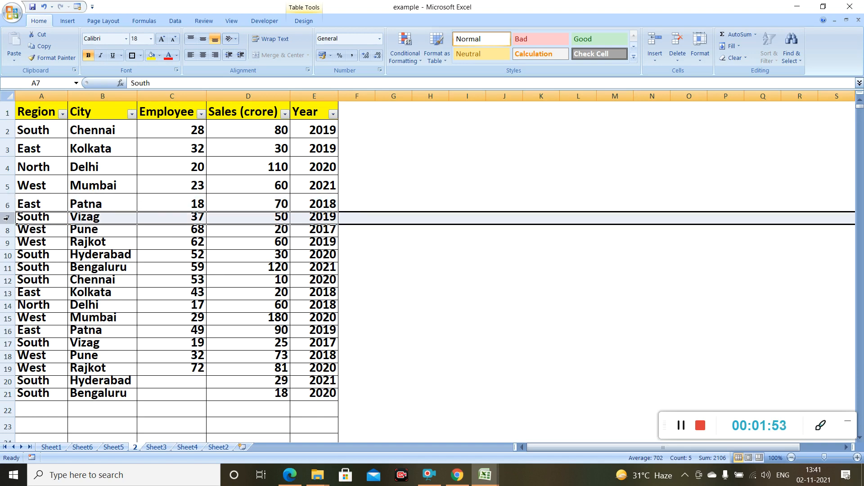
left_click_drag(6, 218, 7, 243)
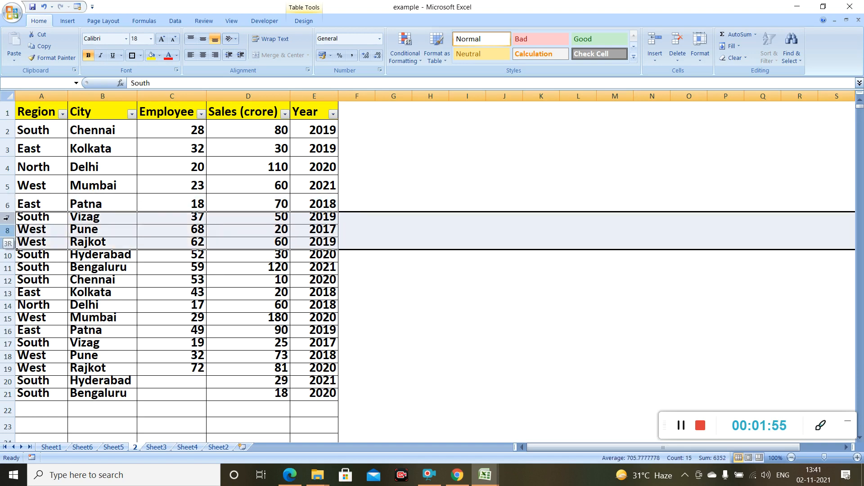
right_click(9, 221)
key("Escape")
left_click(699, 51)
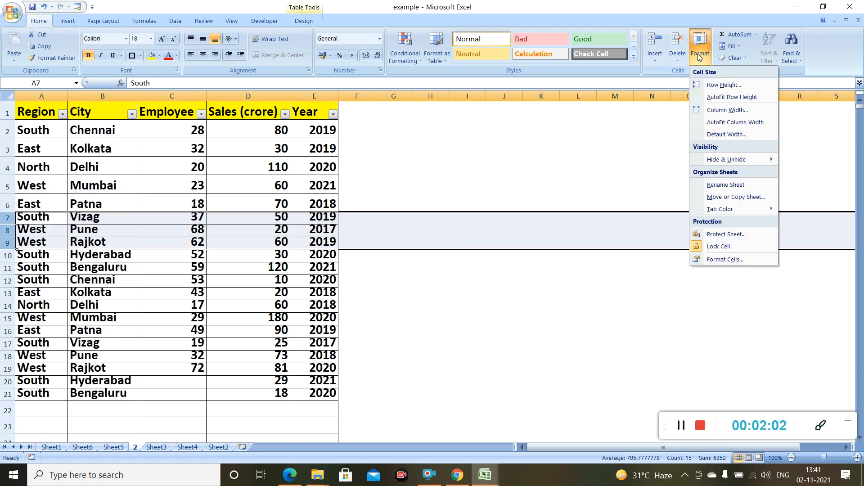
left_click(710, 85)
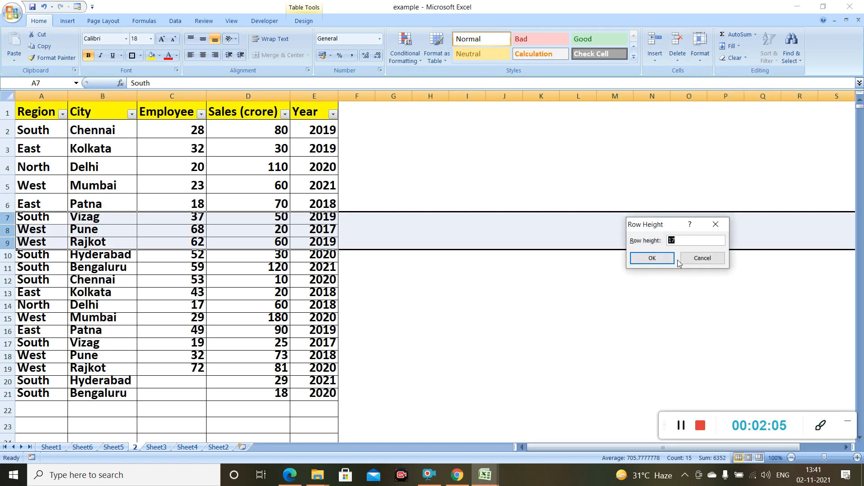
type("25")
left_click(654, 259)
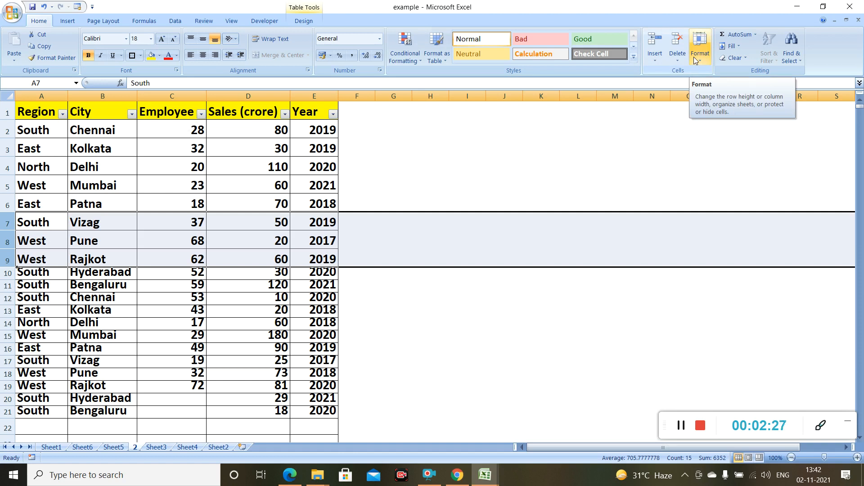
left_click(475, 301)
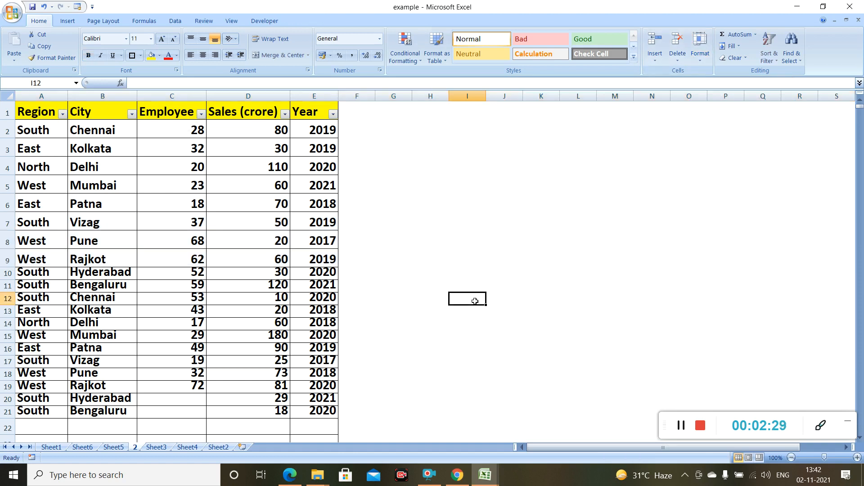
- AutoFit the height of row 10 (South/Hyderabad) to its text
left_click(5, 272)
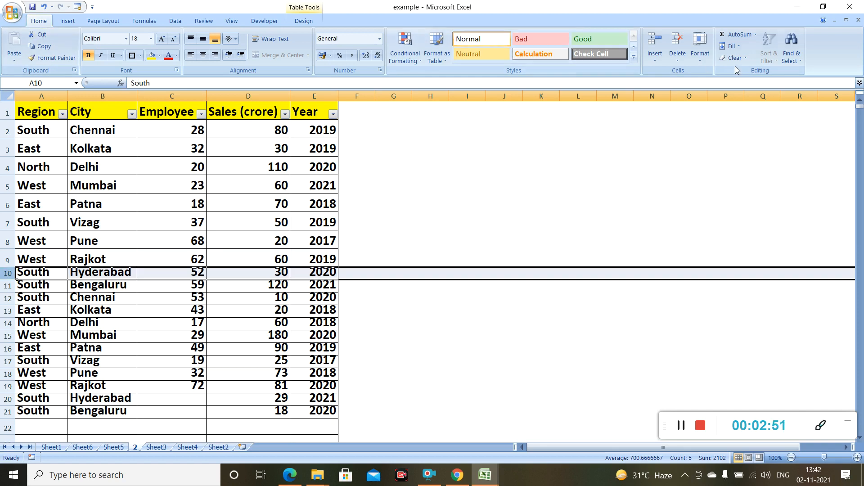
left_click(695, 58)
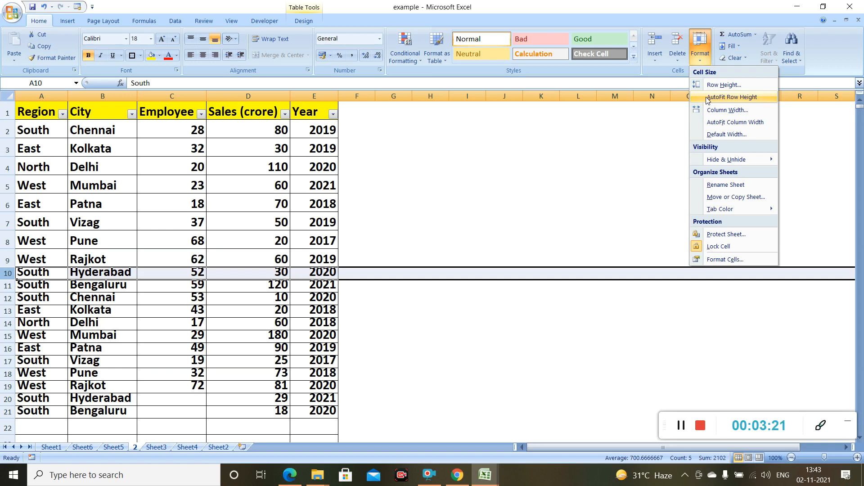
left_click(707, 99)
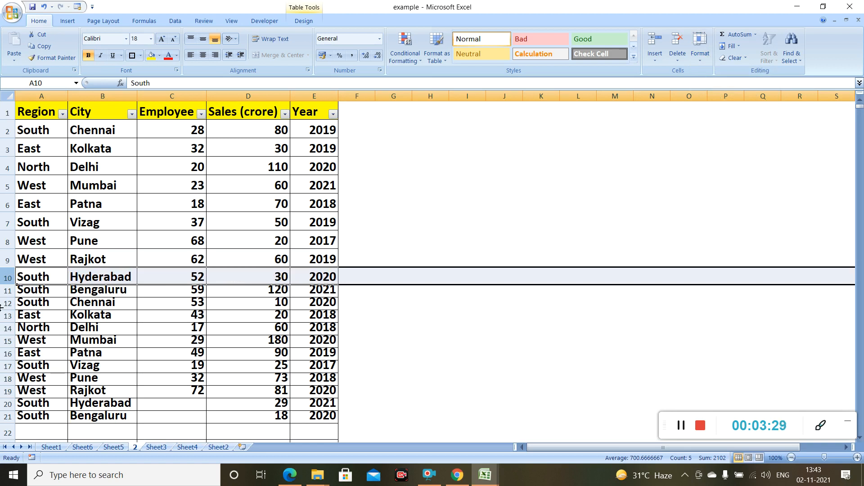
left_click(5, 290)
- Extend the selection to rows 11–14 and AutoFit their row height
key("shift+Down")
key("shift+Down")
key("shift+Down")
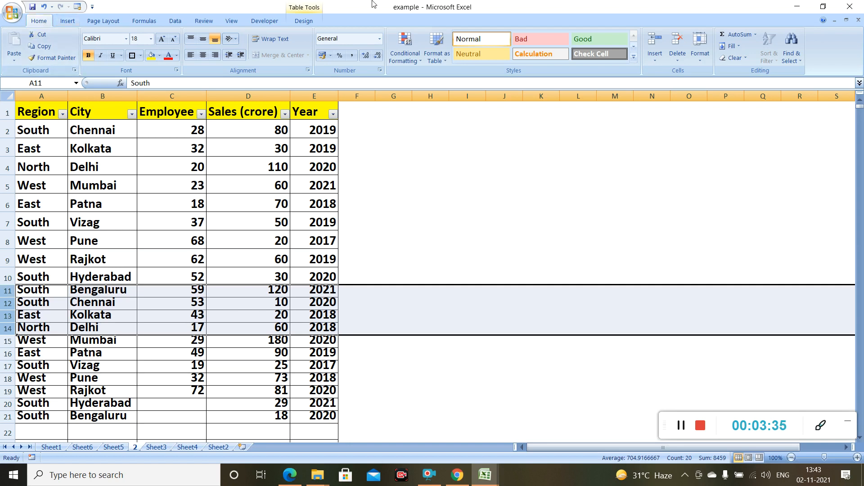
left_click(700, 62)
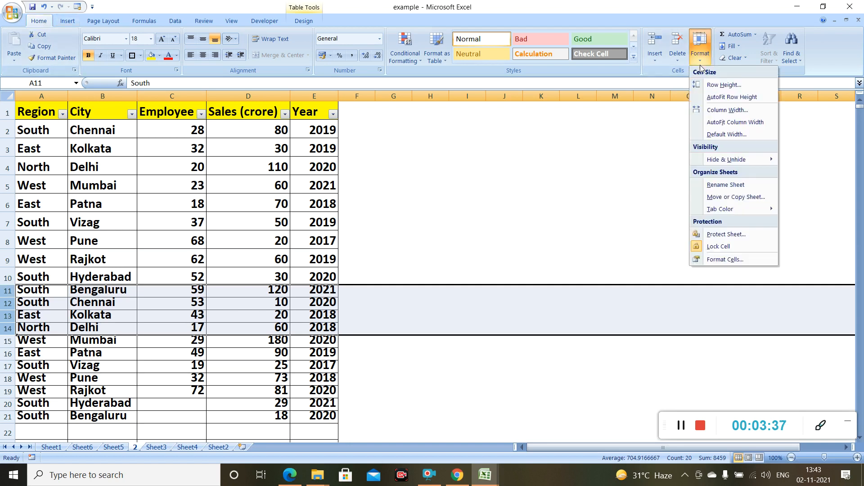
left_click(709, 98)
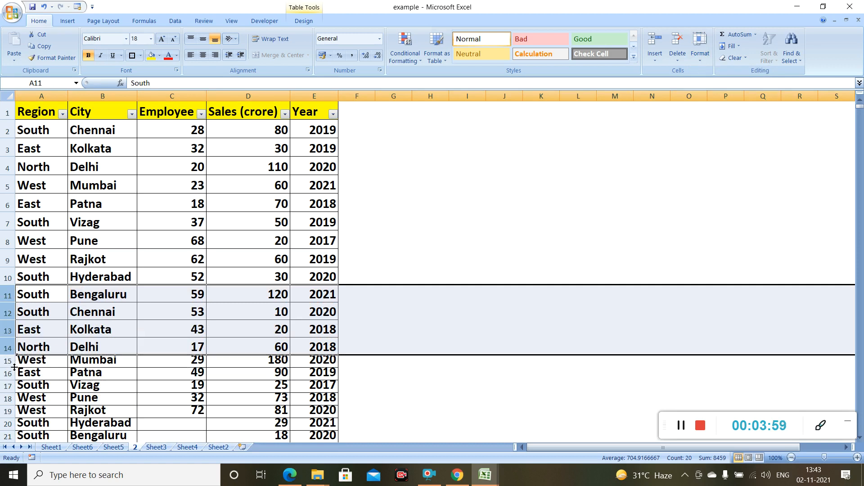
left_click(453, 185)
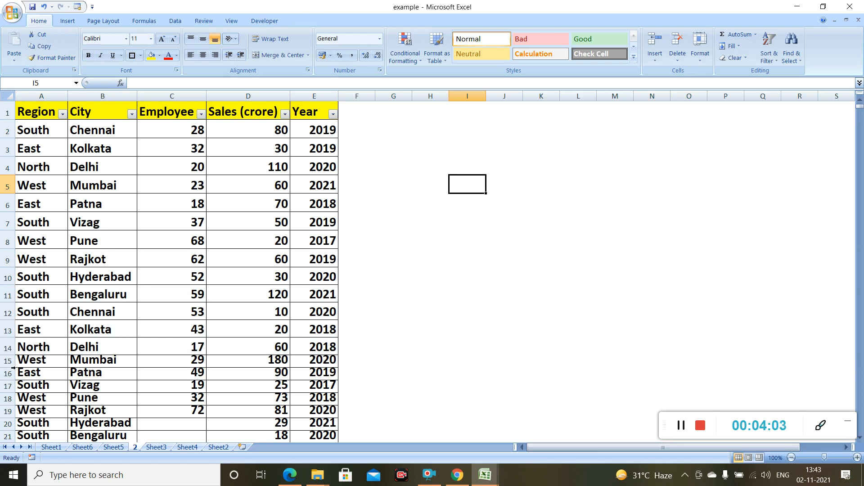
- Drag row 15's bottom boundary downward so the West/Mumbai row becomes much taller
left_click(16, 368)
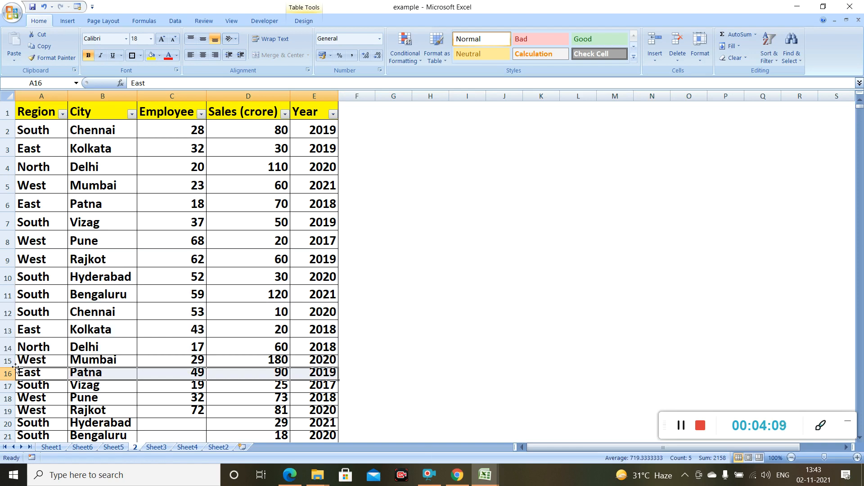
left_click_drag(14, 367, 14, 375)
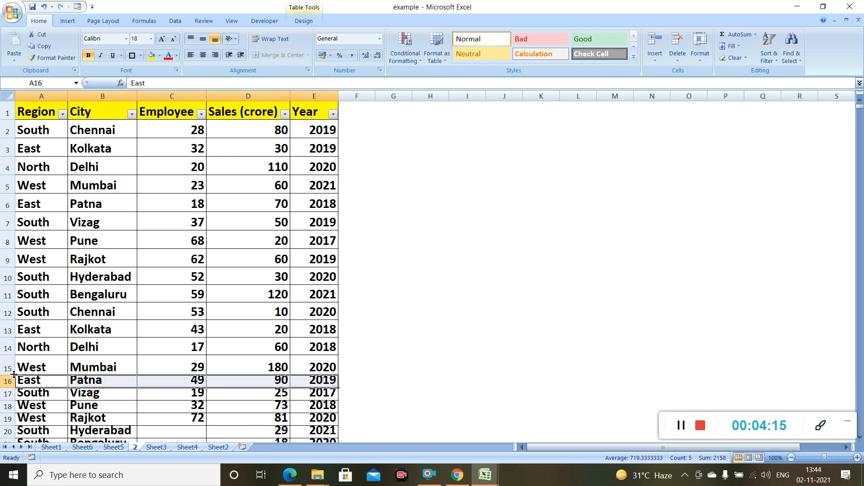
left_click_drag(14, 374, 14, 387)
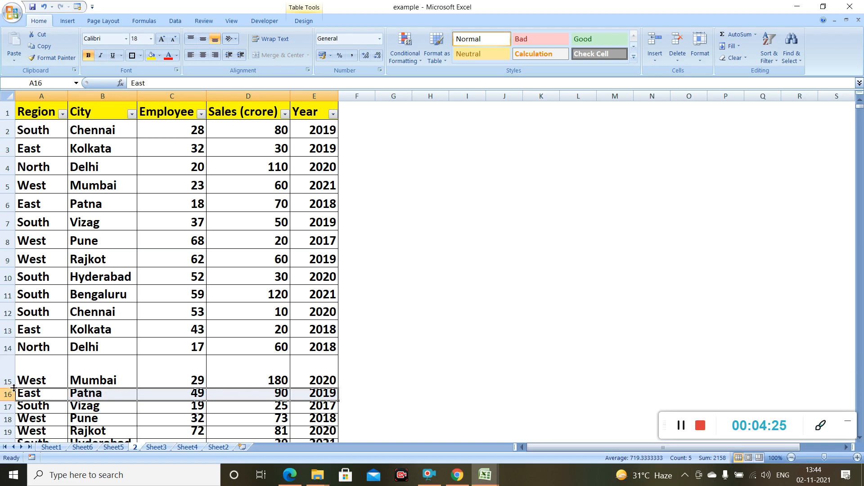